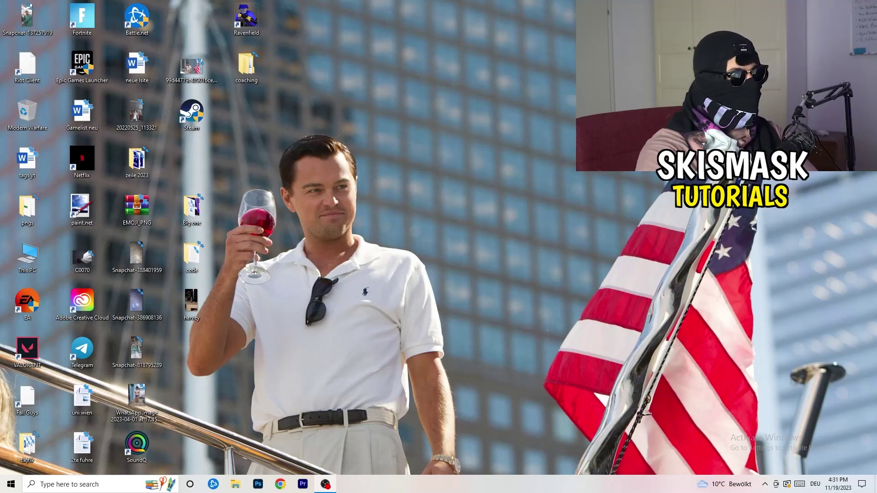
# Launch NVIDIA Control Panel from the desktop's right-click menu.
pyautogui.rightClick(471, 163)
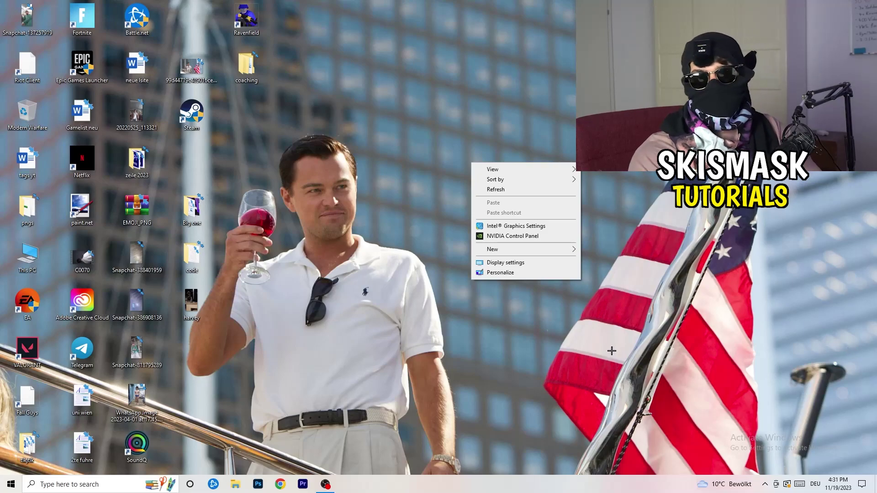
pyautogui.click(608, 311)
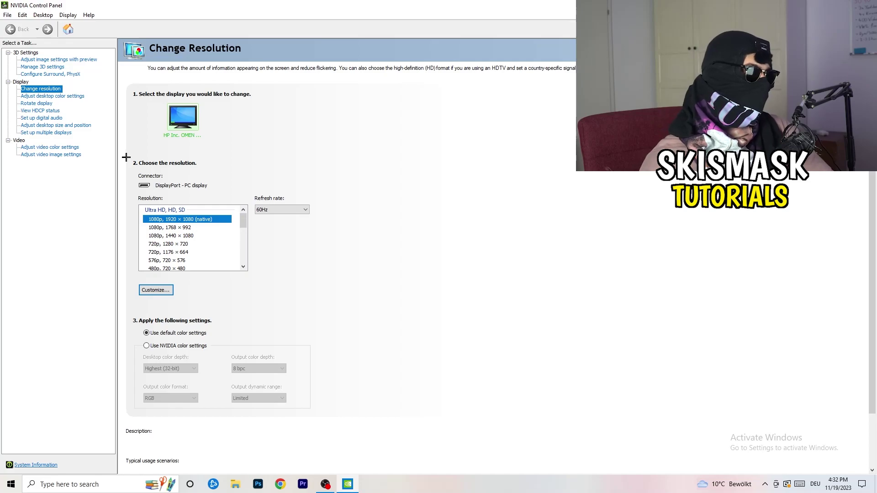
# Start a new custom resolution and enter 1440 × 1040 pixels.
pyautogui.click(165, 290)
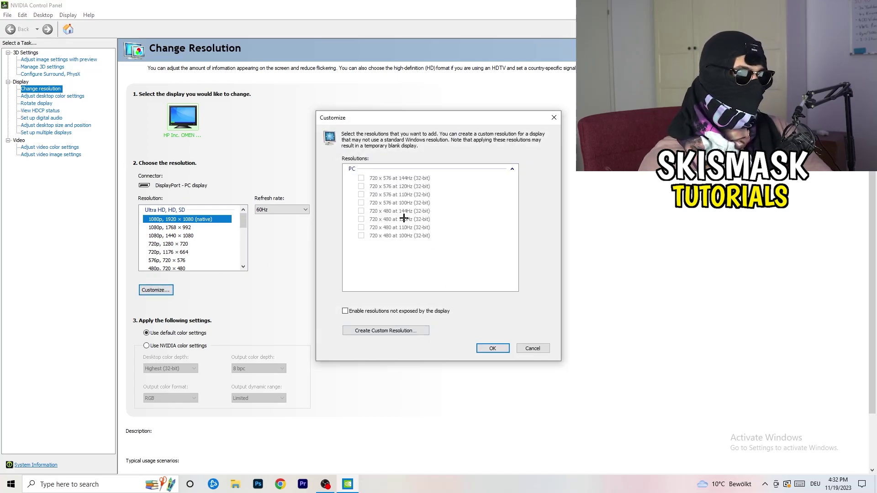
pyautogui.click(401, 330)
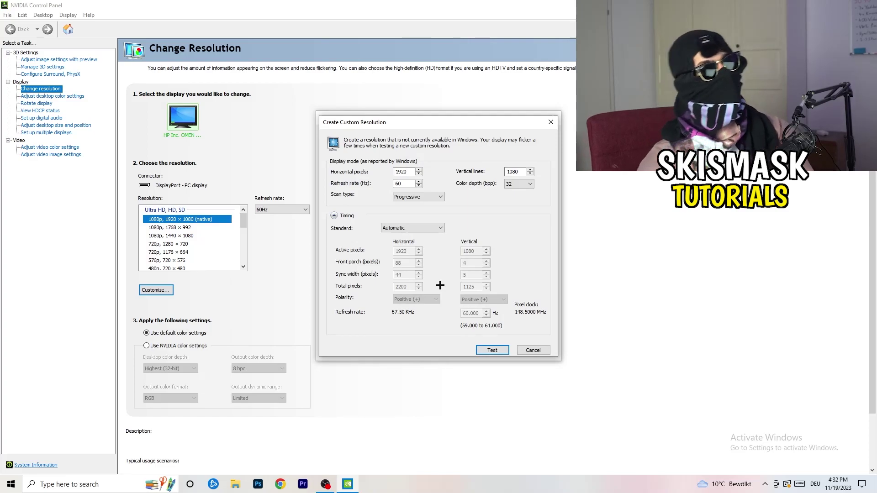
pyautogui.doubleClick(409, 173)
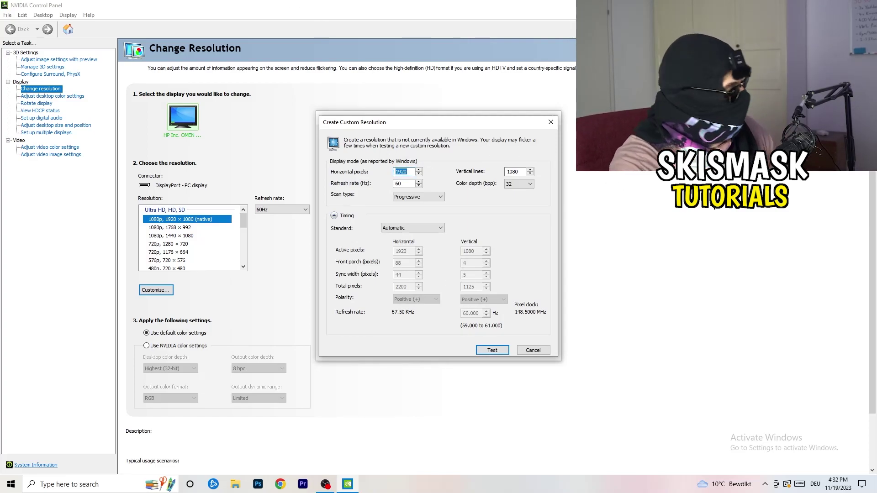
pyautogui.write('1140')
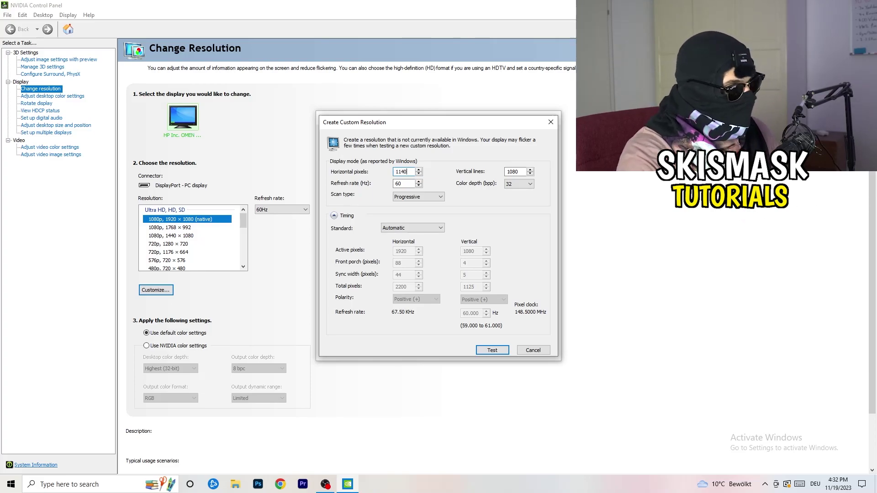
pyautogui.press('BackSpace')
pyautogui.press('BackSpace')
pyautogui.press('BackSpace')
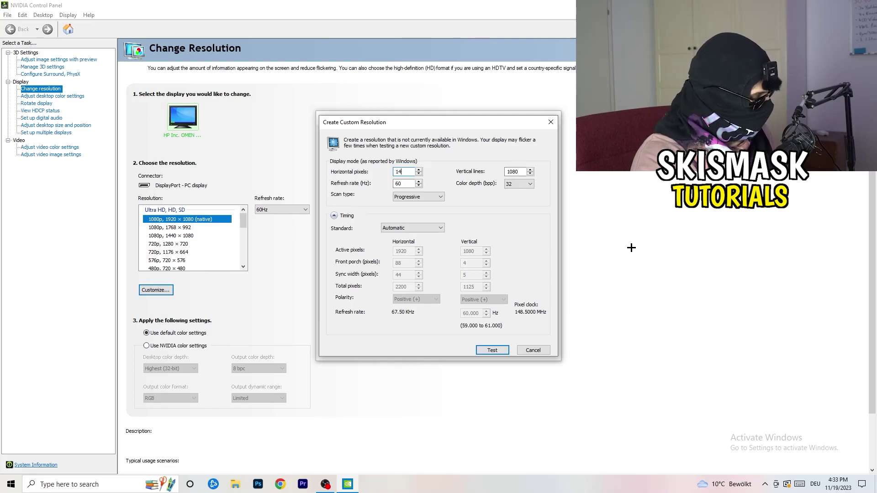
pyautogui.write('440')
pyautogui.doubleClick(514, 172)
pyautogui.write('10')
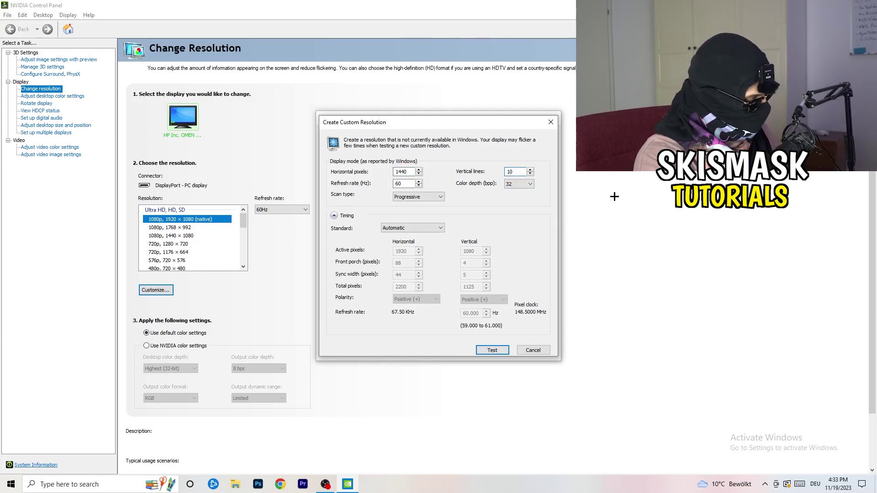
pyautogui.write('40')
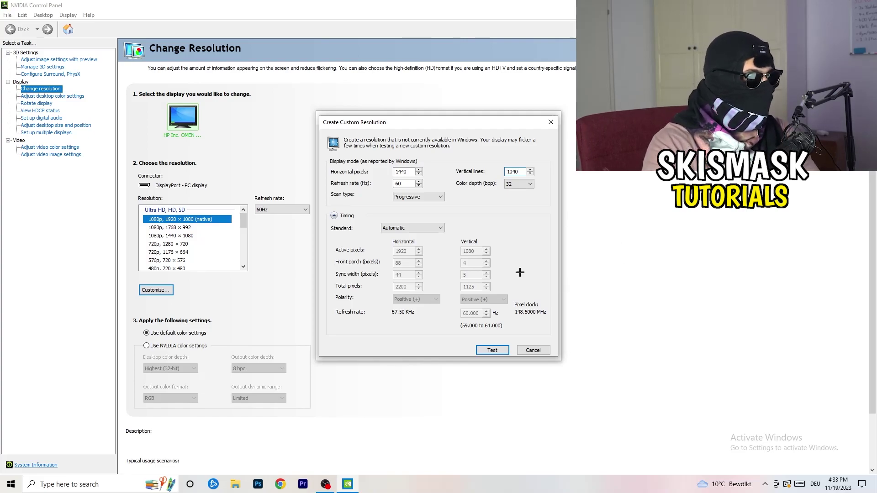
# Keep the scan type Progressive and set the timing standard to CVT reduced blank.
pyautogui.click(417, 197)
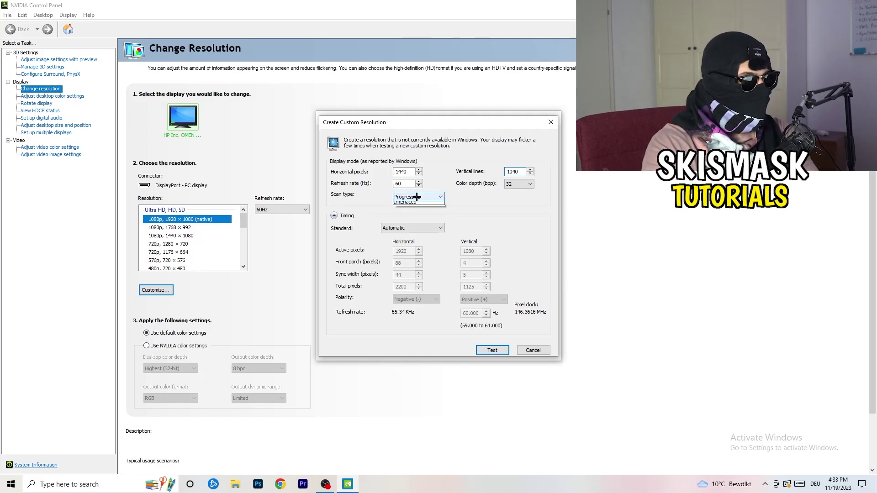
pyautogui.click(477, 206)
pyautogui.click(424, 228)
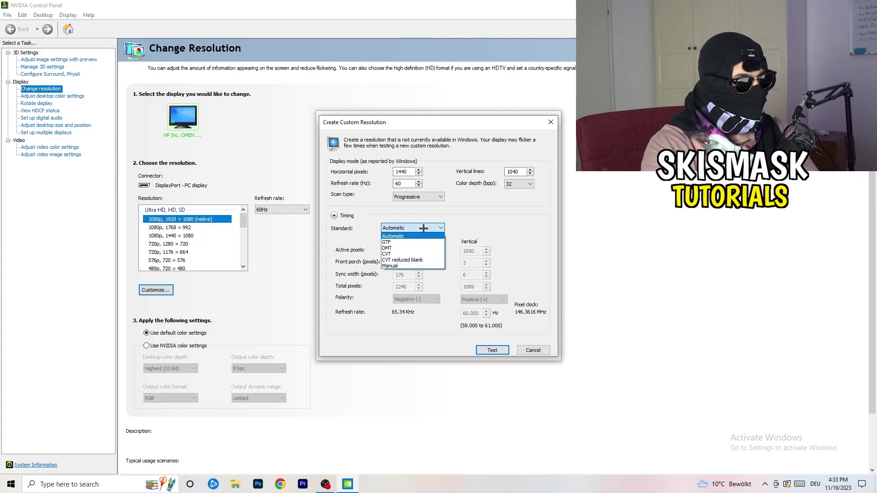
pyautogui.click(481, 234)
pyautogui.click(409, 229)
pyautogui.click(512, 227)
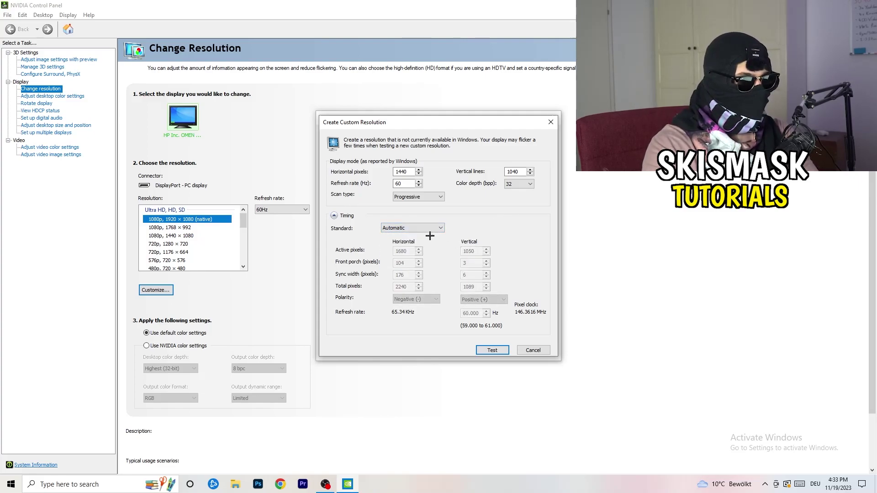
pyautogui.click(409, 228)
pyautogui.click(414, 250)
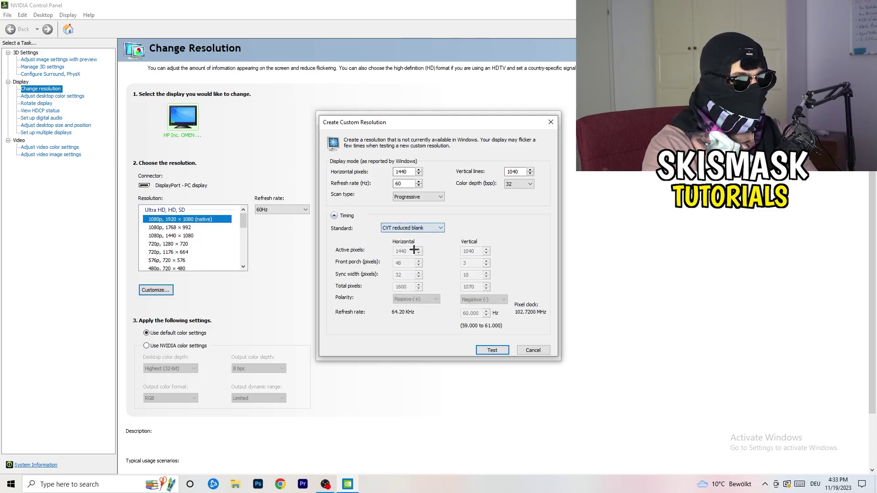
# Close the custom resolution dialogs and NVIDIA Control Panel, then launch Windows Settings from Start.
pyautogui.click(553, 120)
pyautogui.click(555, 118)
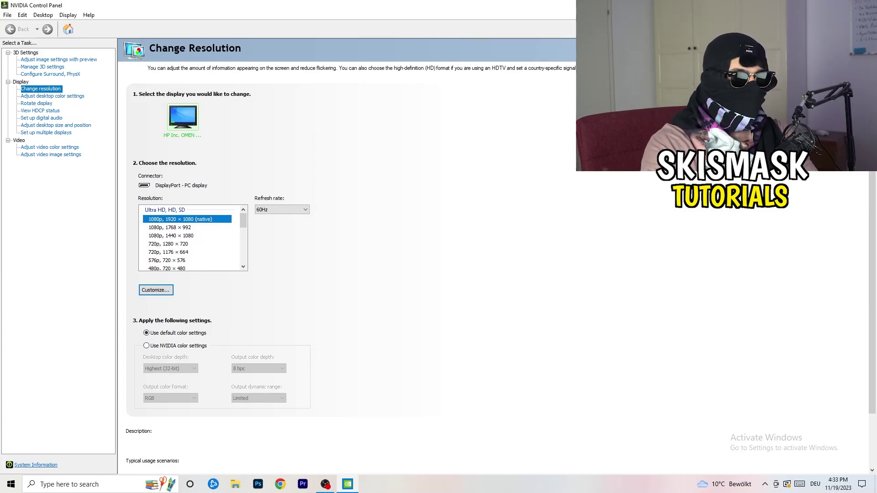
pyautogui.hotkey('alt', 'F4')
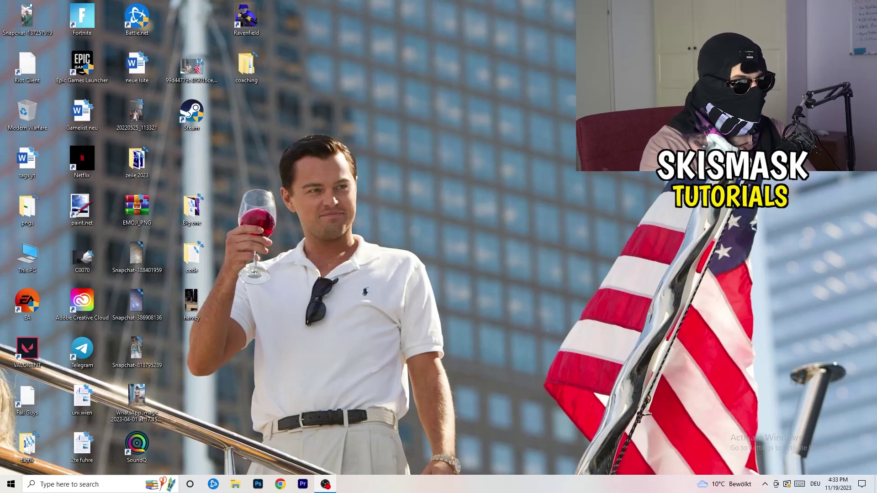
pyautogui.click(11, 484)
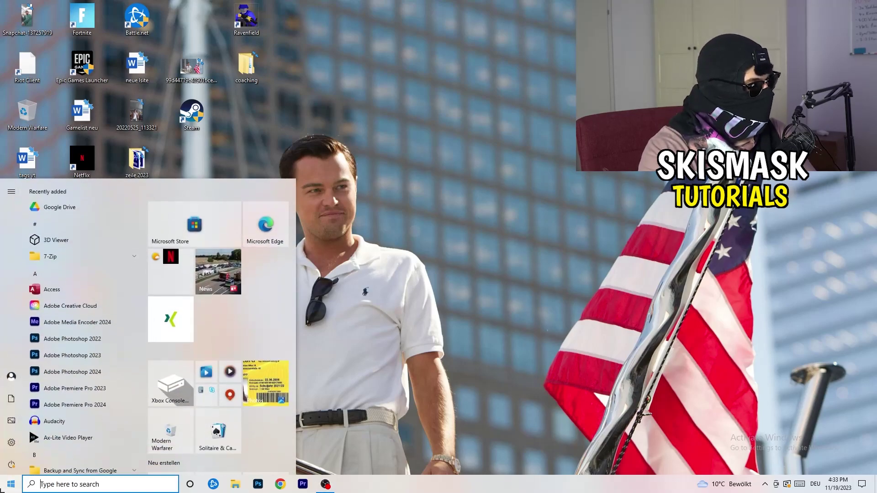
pyautogui.click(12, 442)
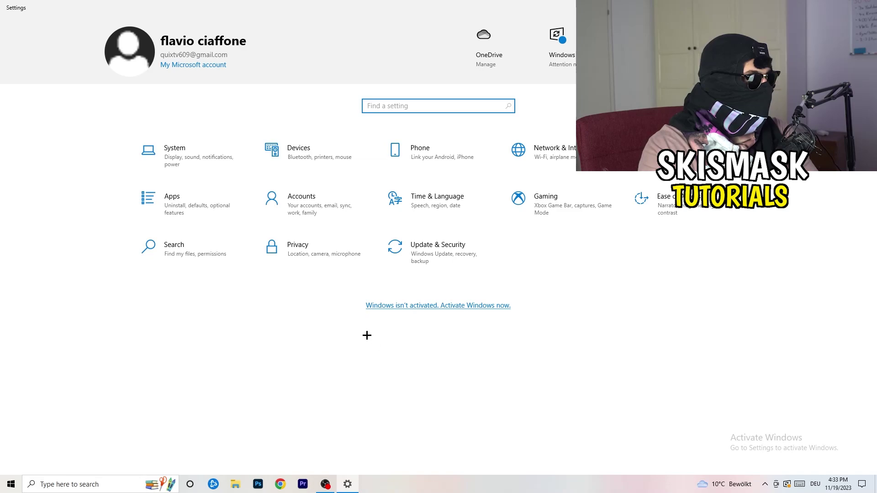
# On the System Display page, keep Scale and layout at 100% (Recommended).
pyautogui.click(193, 166)
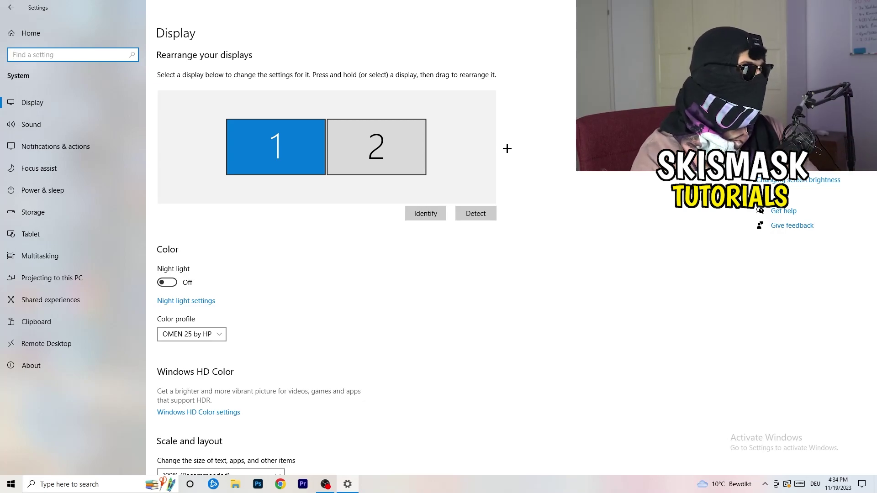
pyautogui.scroll(-5, 296, 228)
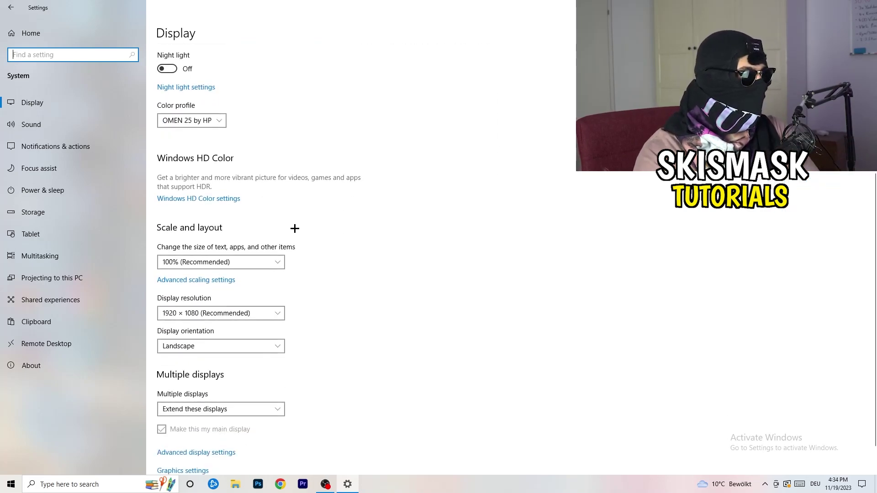
pyautogui.click(235, 119)
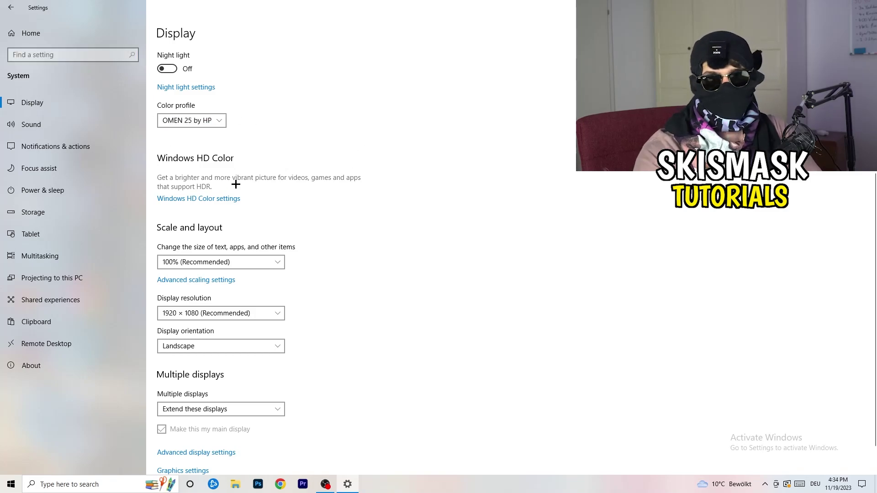
pyautogui.scroll(-1, 223, 190)
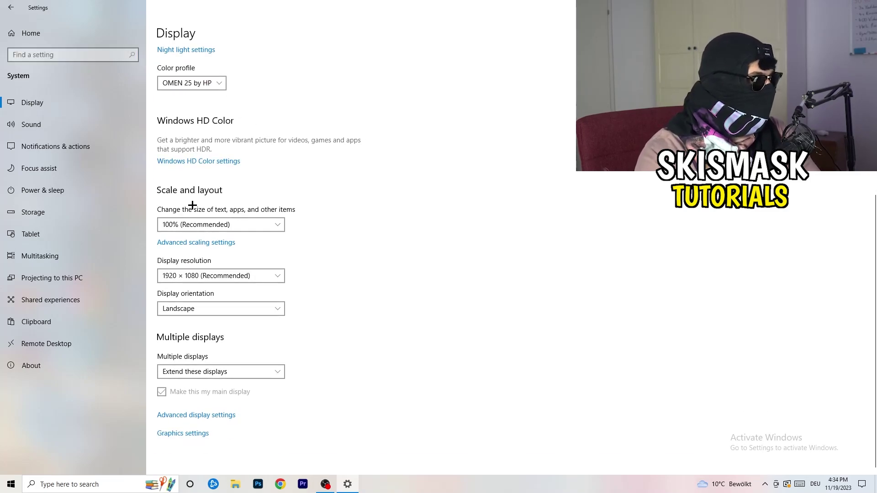
pyautogui.click(270, 223)
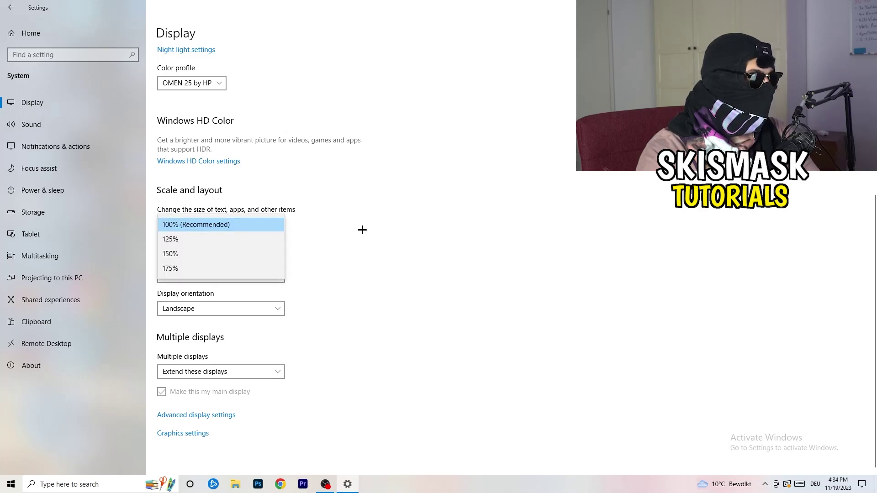
pyautogui.click(430, 214)
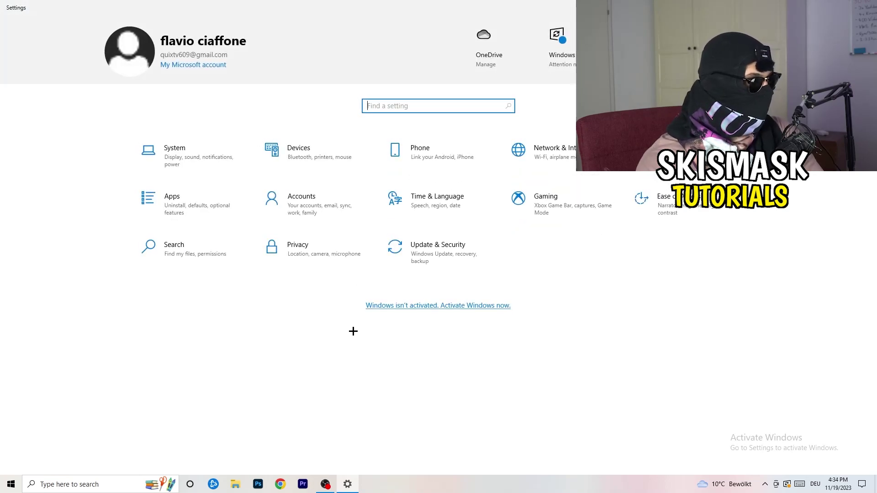
# Go to the Gaming section of Windows Settings.
pyautogui.click(583, 219)
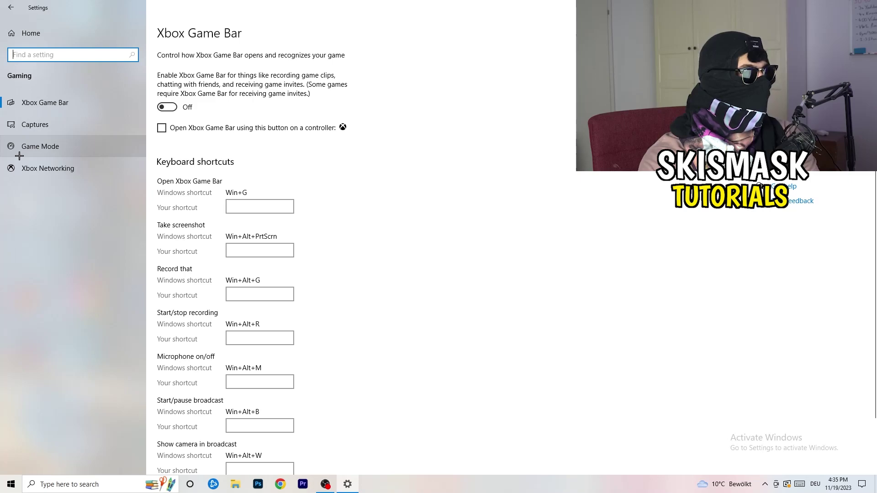
# Confirm Game Mode is On, then close Settings with Alt+F4.
pyautogui.click(80, 145)
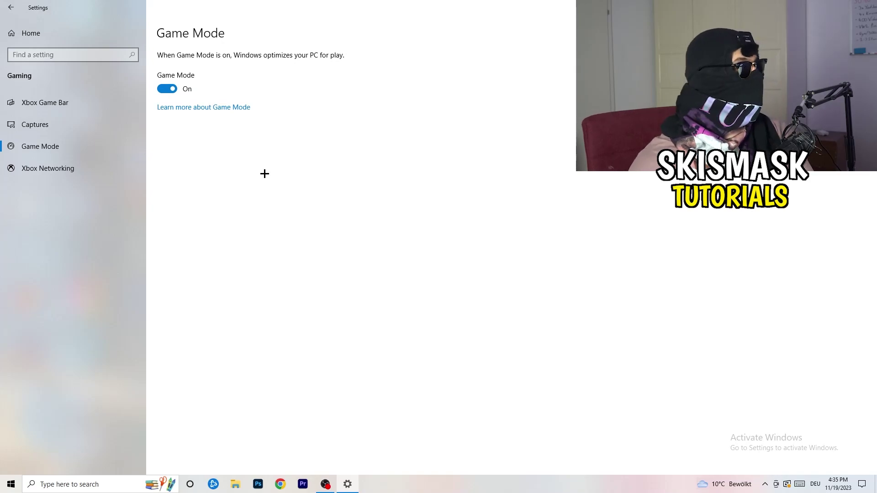
pyautogui.hotkey('alt', 'F4')
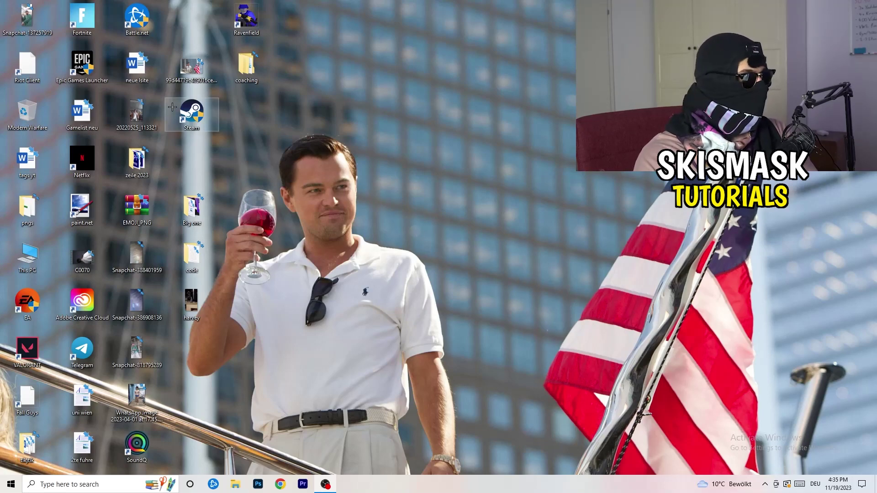
# In the Steam shortcut's Properties, enable Windows 8 compatibility mode and Run as administrator, then apply.
pyautogui.moveTo(191, 116); pyautogui.dragTo(465, 186)
pyautogui.rightClick(469, 160)
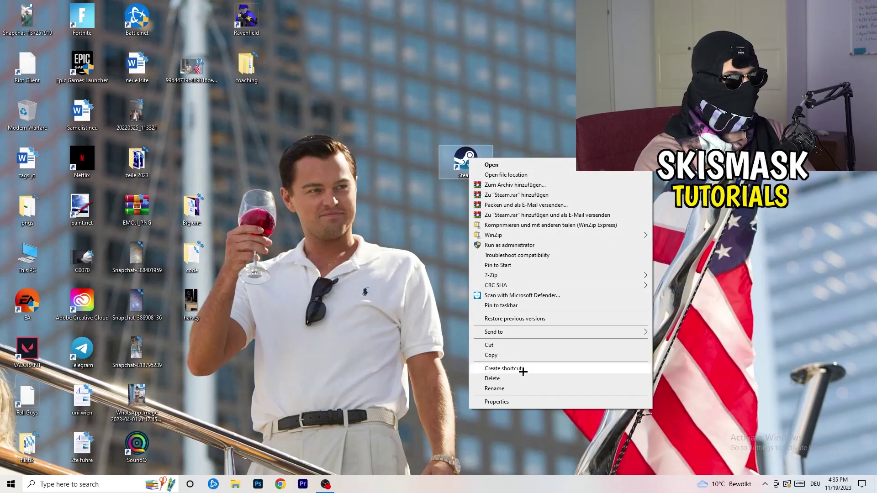
pyautogui.click(527, 402)
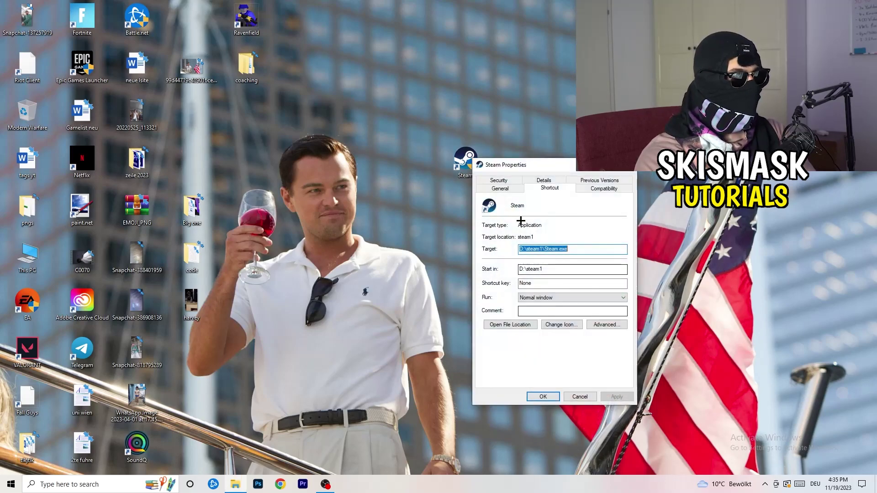
pyautogui.moveTo(517, 170); pyautogui.dragTo(384, 89)
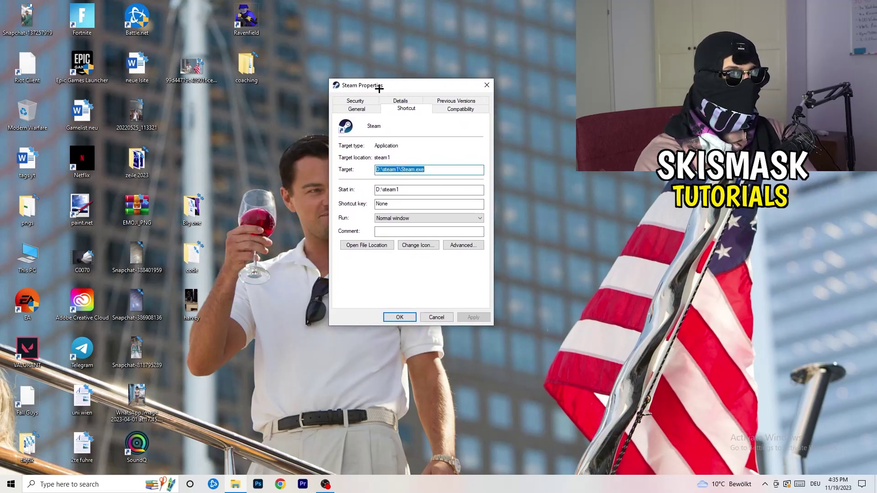
pyautogui.click(465, 110)
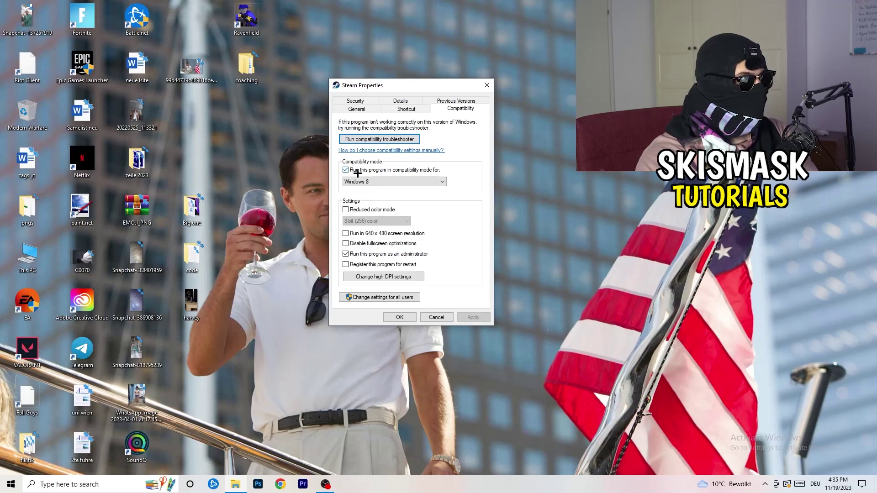
pyautogui.click(414, 181)
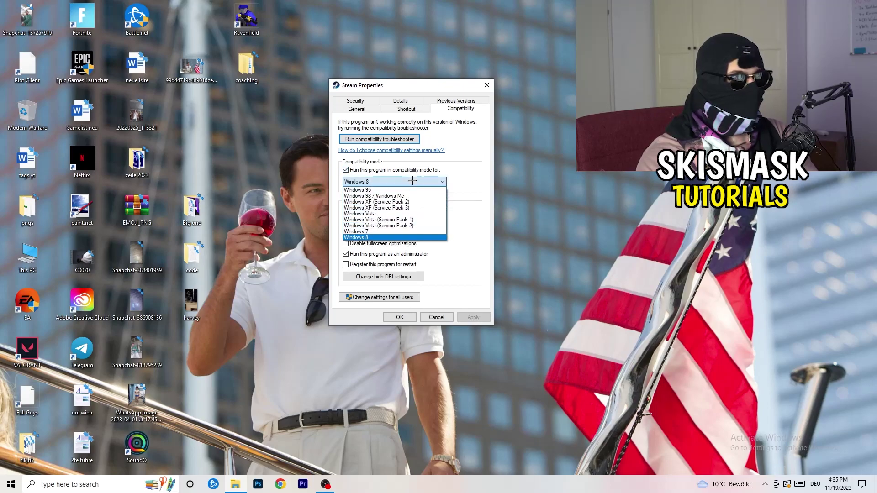
pyautogui.click(487, 174)
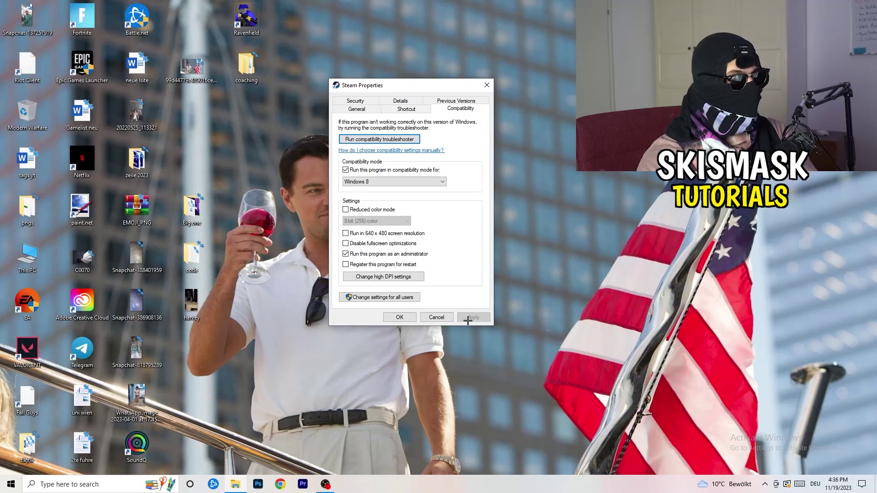
pyautogui.click(400, 317)
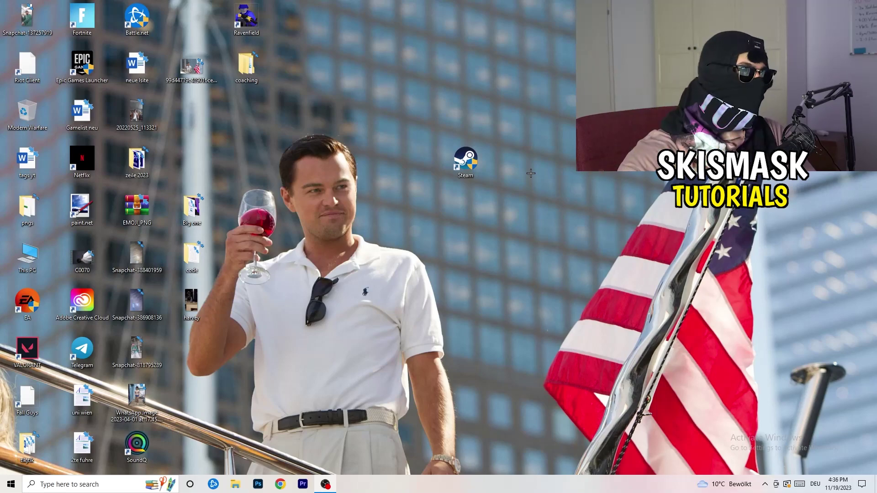
# Review Steam's Compatibility tab without changes, then drag the Steam icon back into the icon grid.
pyautogui.moveTo(476, 171); pyautogui.dragTo(421, 171)
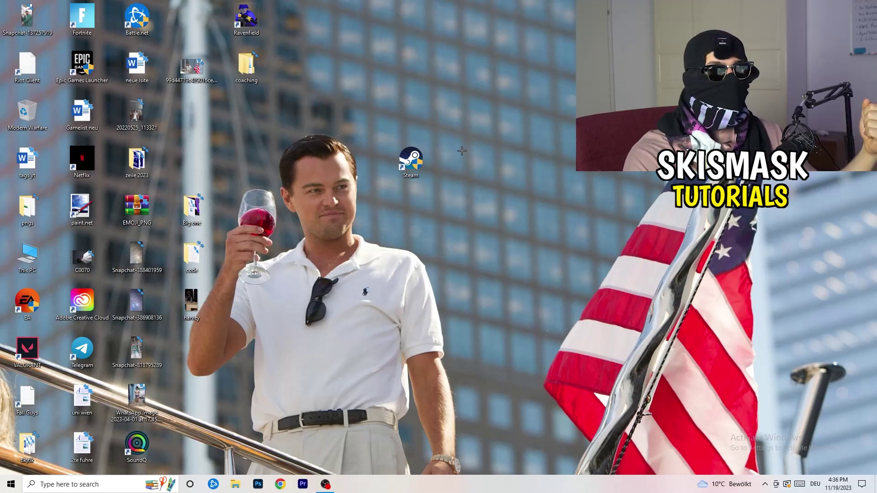
pyautogui.moveTo(420, 162); pyautogui.dragTo(316, 156)
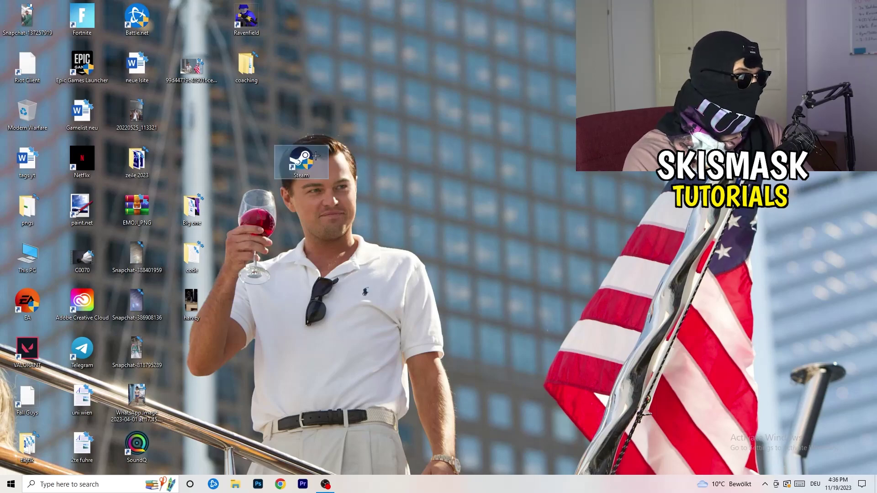
pyautogui.rightClick(303, 157)
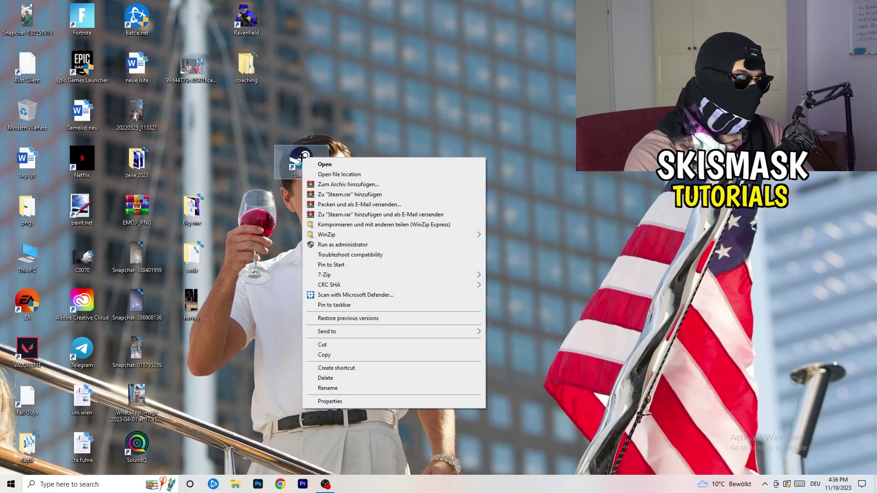
pyautogui.click(330, 401)
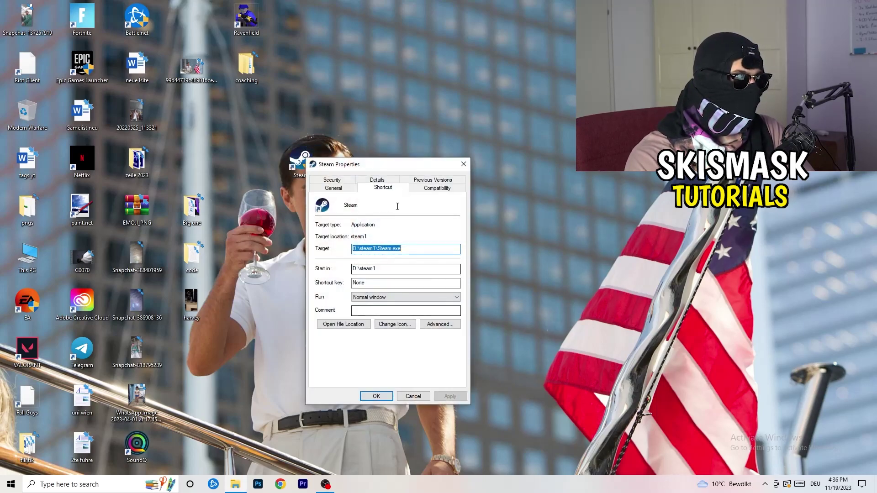
pyautogui.click(433, 185)
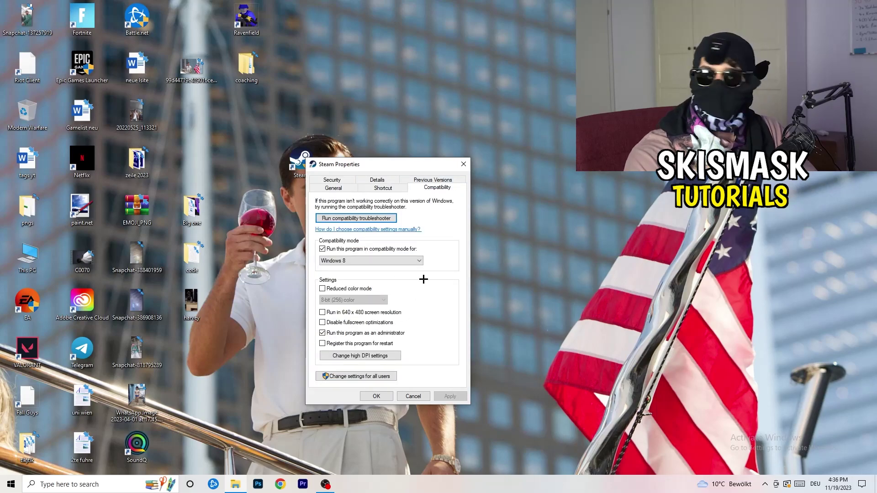
pyautogui.click(465, 162)
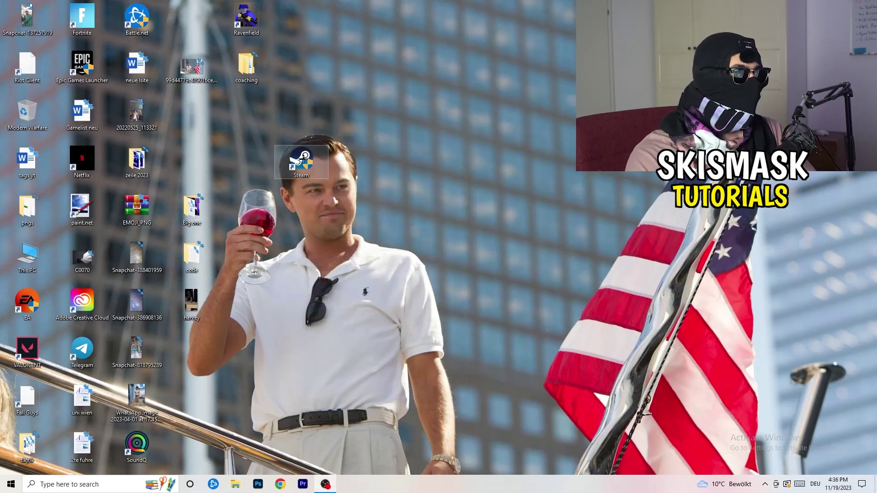
pyautogui.moveTo(301, 160); pyautogui.dragTo(192, 112)
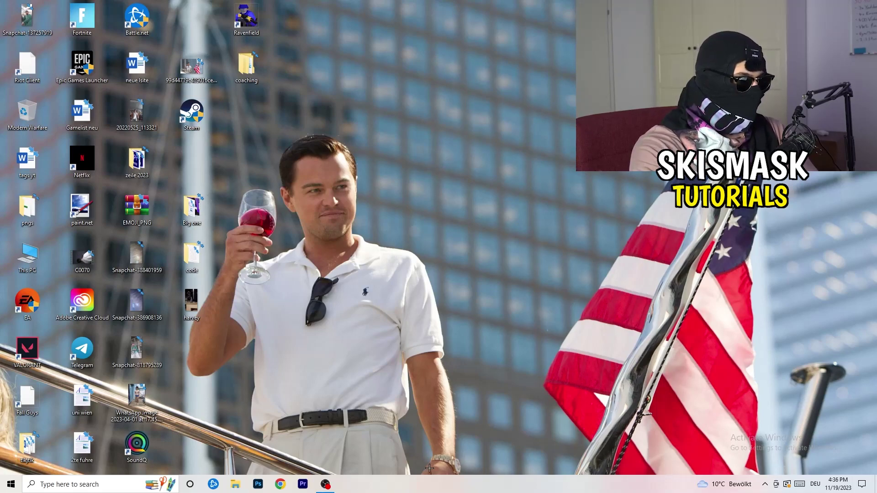
# Launch Task Manager from the taskbar, maximize it, and show the Details tab.
pyautogui.moveTo(434, 480); pyautogui.dragTo(502, 489)
pyautogui.rightClick(468, 486)
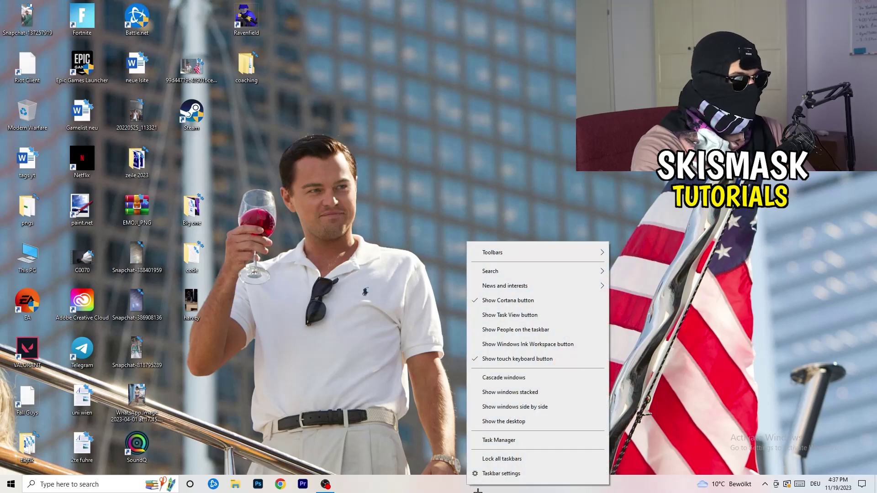
pyautogui.click(507, 475)
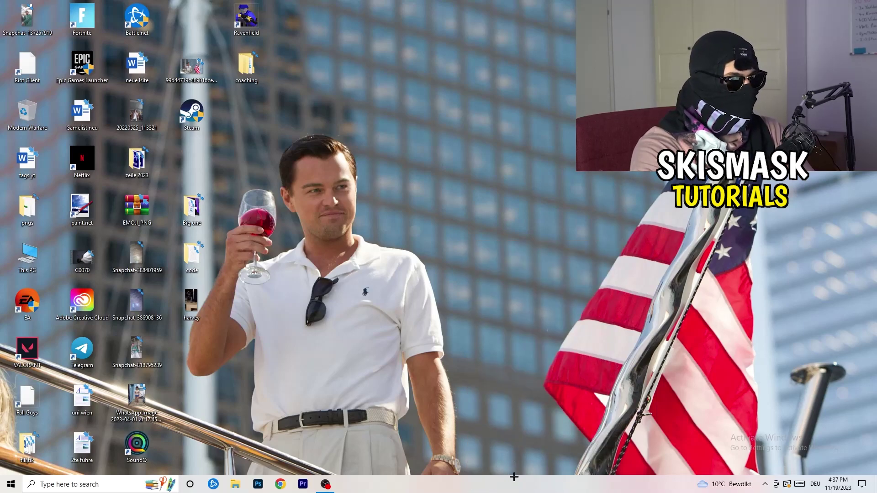
pyautogui.click(510, 18)
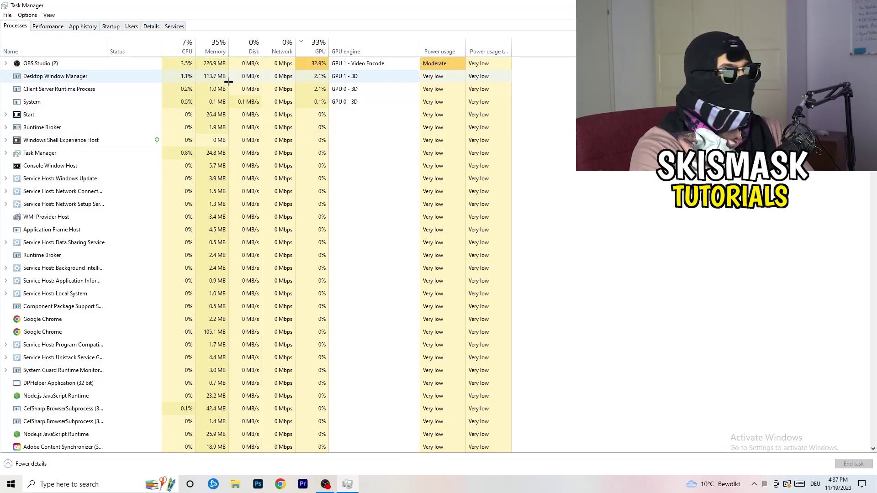
pyautogui.click(152, 26)
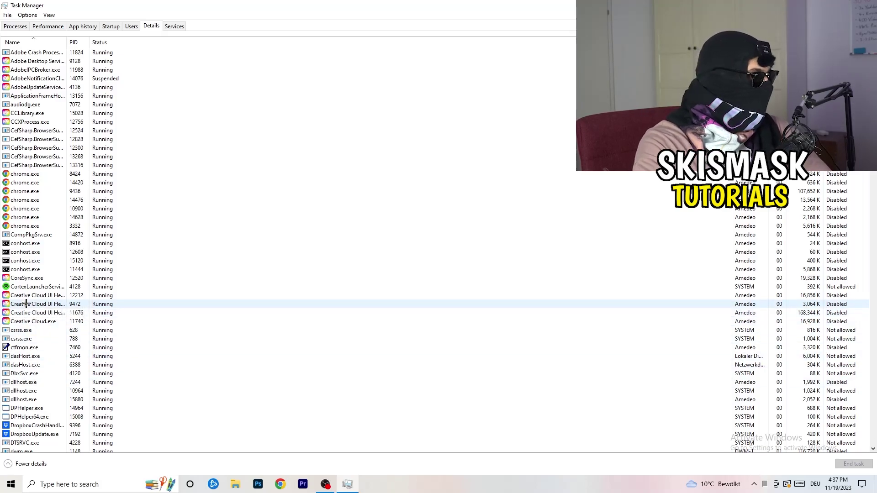
# Show the Set priority levels for the Creative Cloud UI Helper process, currently Normal.
pyautogui.rightClick(26, 304)
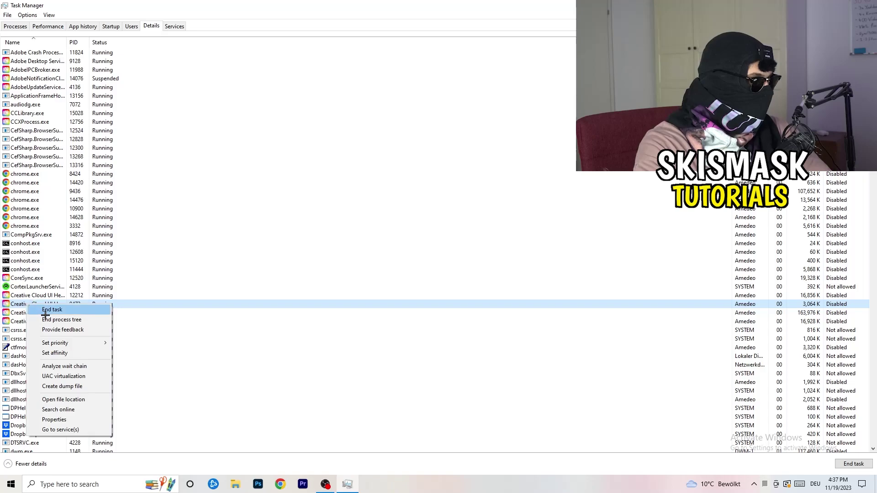
pyautogui.moveTo(57, 347)
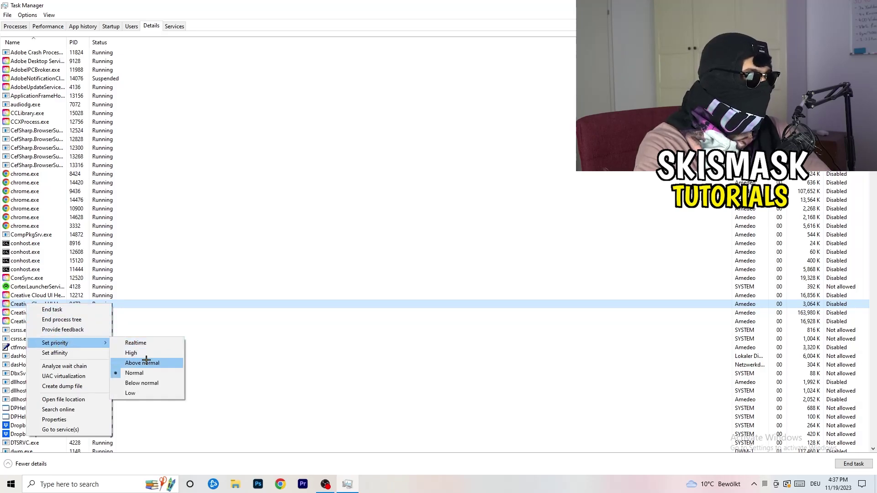